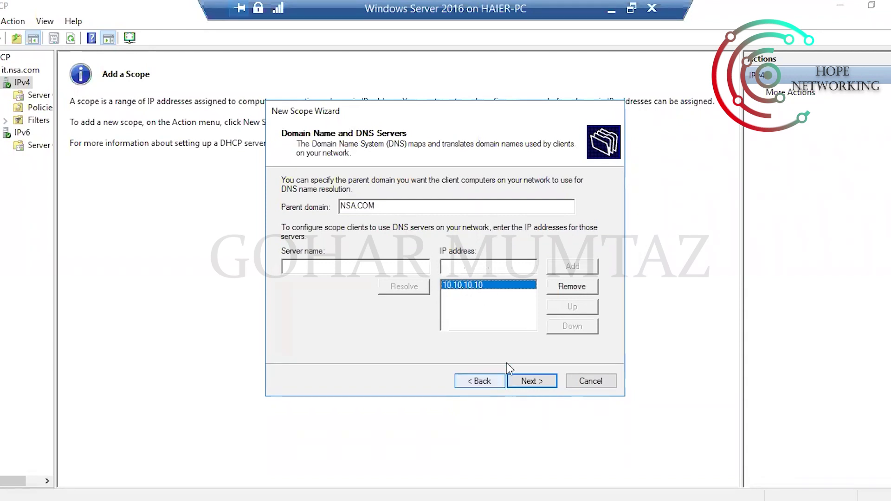
- Move past the DNS page and begin the start IP address as 10.10.10
click(530, 383)
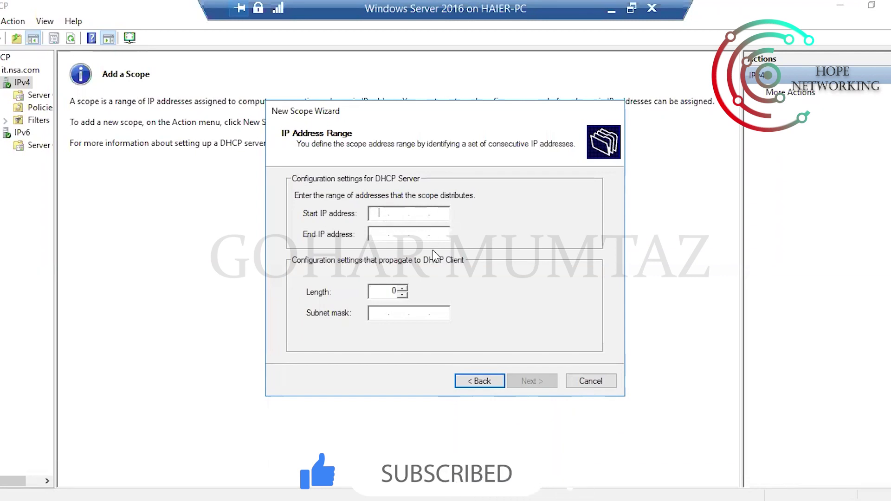
text(10)
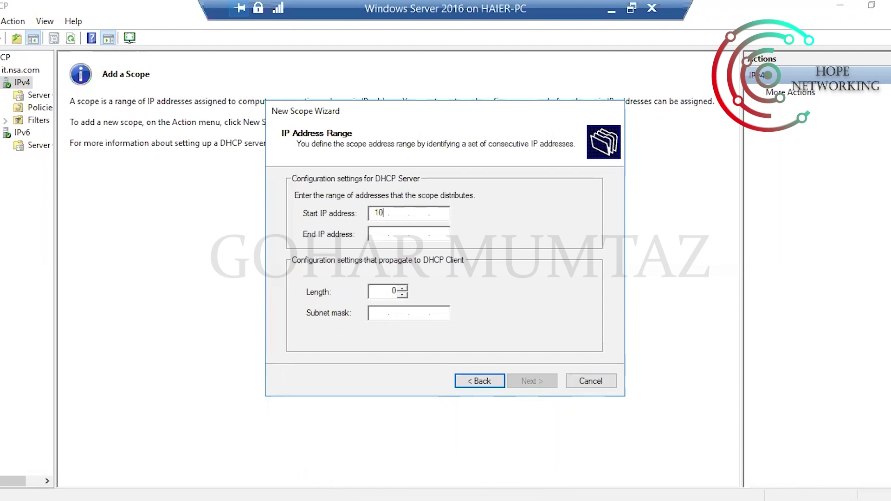
text(.10.10.)
- Run ipconfig in a Command Prompt to confirm the server address 10.10.10.10, then close it
key(super+r)
text(cmd)
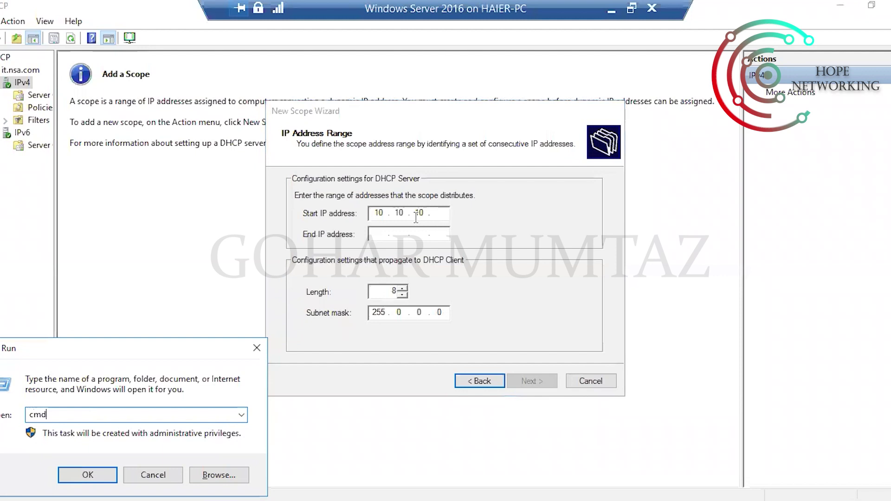
key(Return)
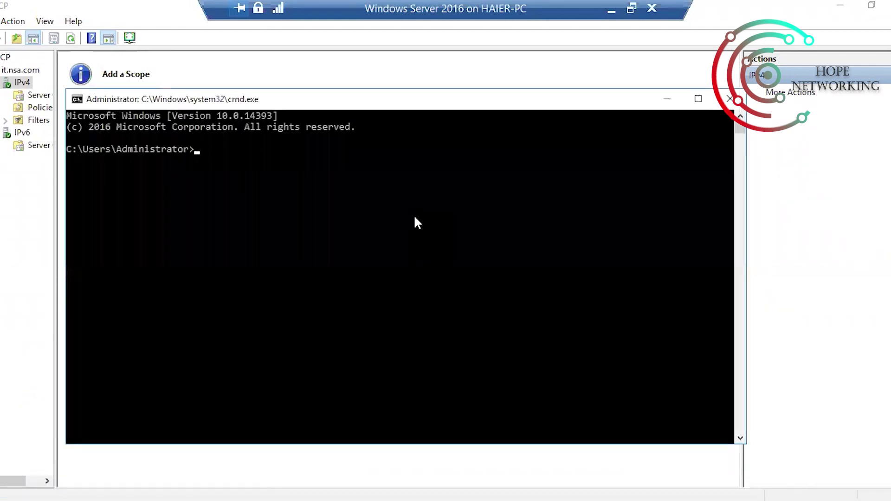
text(ip)
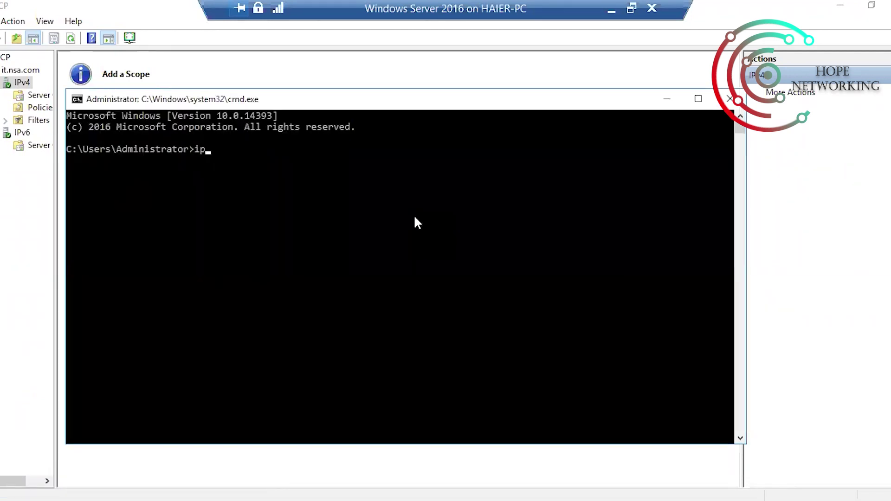
text(config)
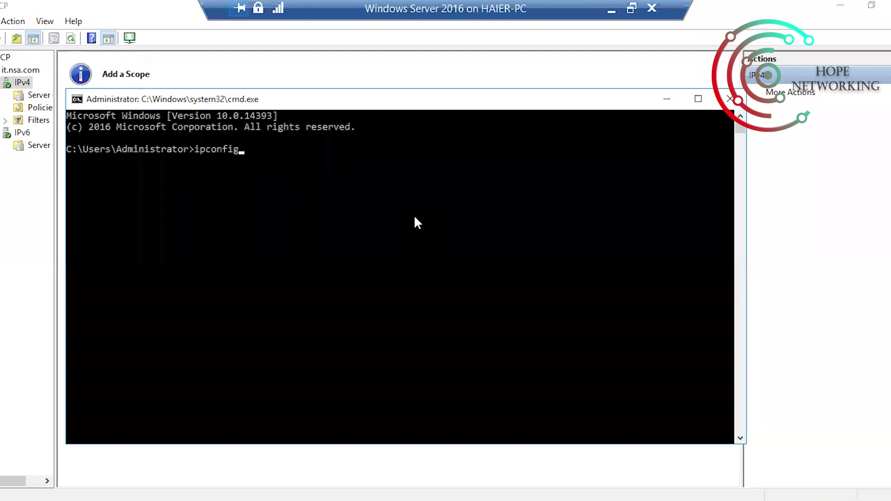
key(Return)
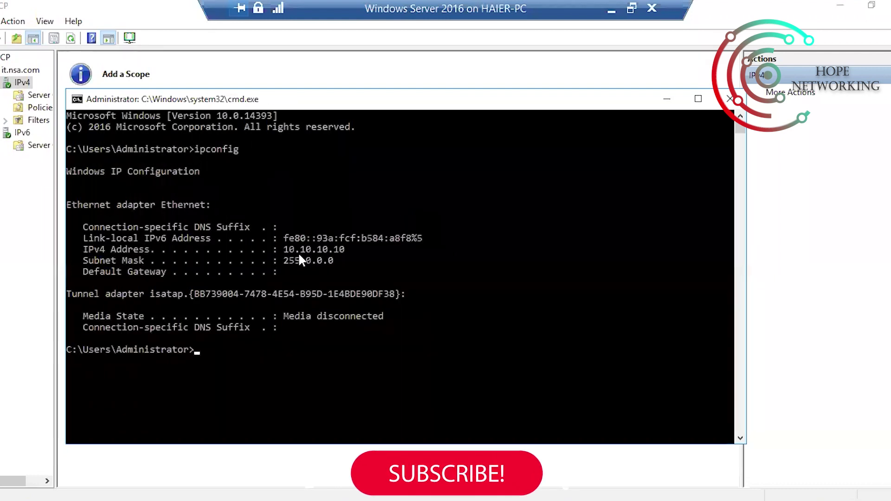
drag(283, 248, 344, 249)
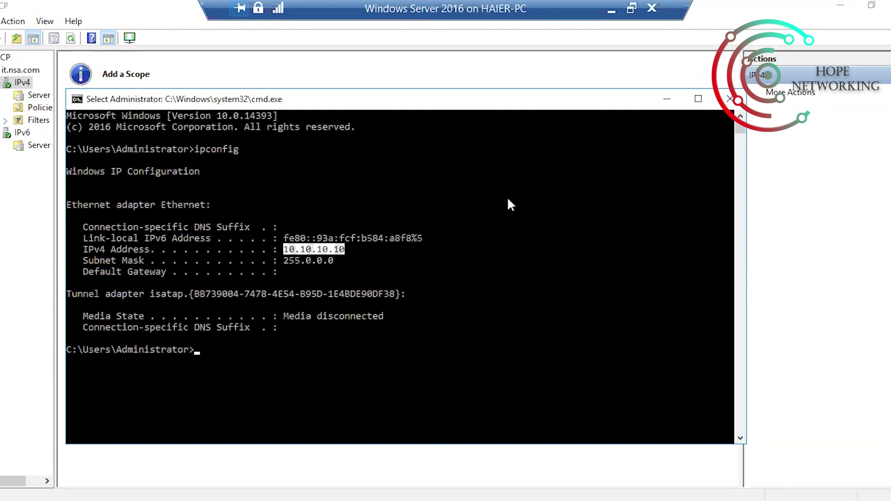
click(341, 241)
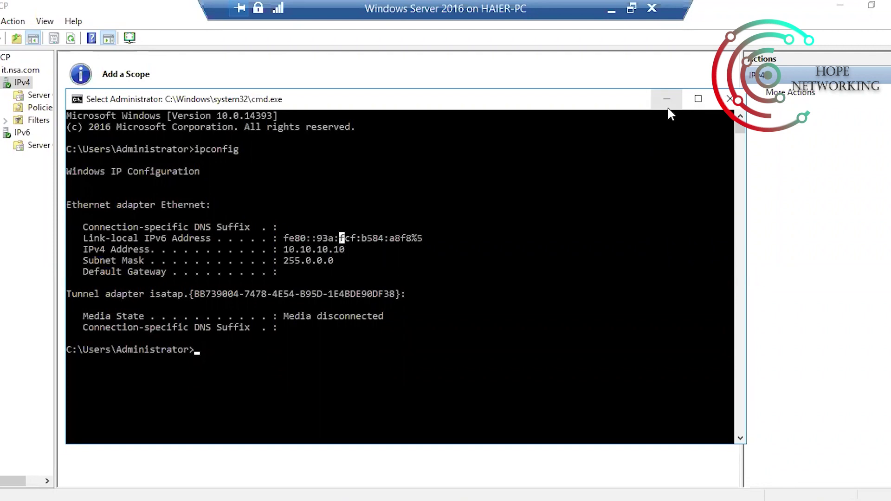
click(729, 99)
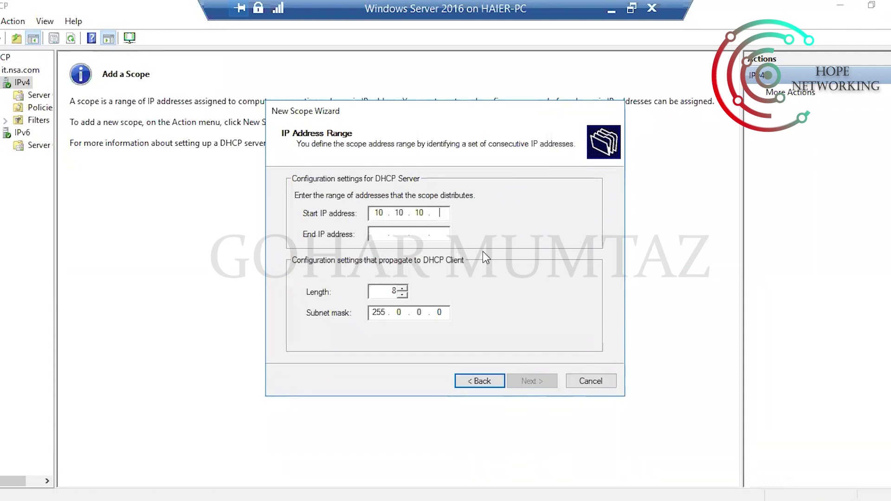
- Set the scope range from 10.10.10.51 to end address 10.10.10.60
text(51)
click(368, 233)
text(10.10.10.1)
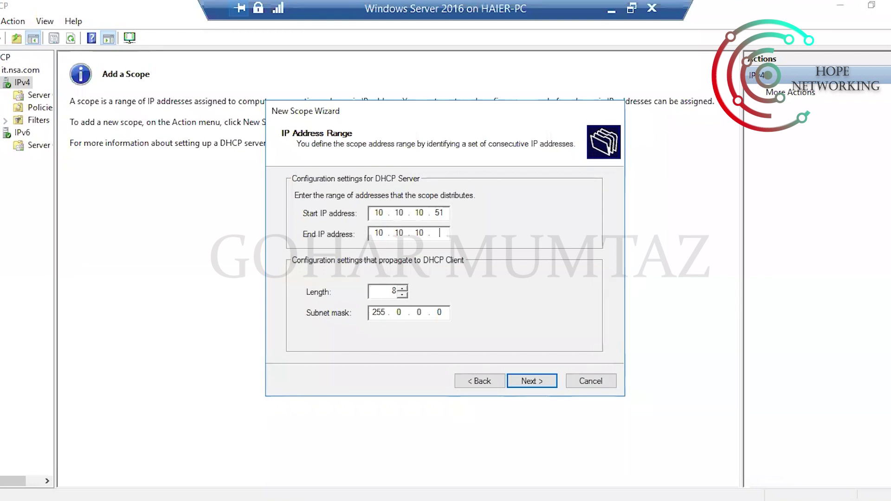
text(60)
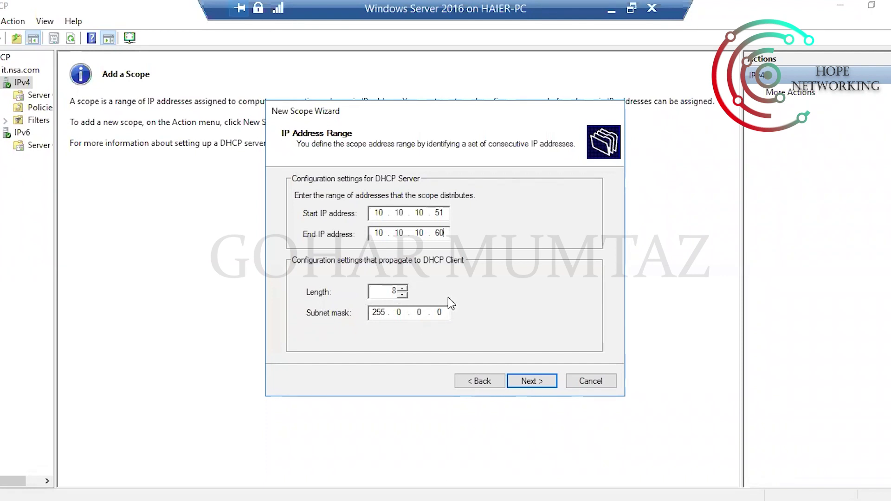
- Step the prefix length up to 14 and back down, leaving it at 8
click(402, 288)
click(401, 289)
click(401, 288)
click(401, 288)
click(402, 289)
click(401, 289)
click(403, 296)
click(403, 295)
click(403, 296)
click(403, 296)
click(403, 295)
click(403, 296)
- Add an exclusion range from 10.10.10.51 to 10.10.10.55
click(527, 379)
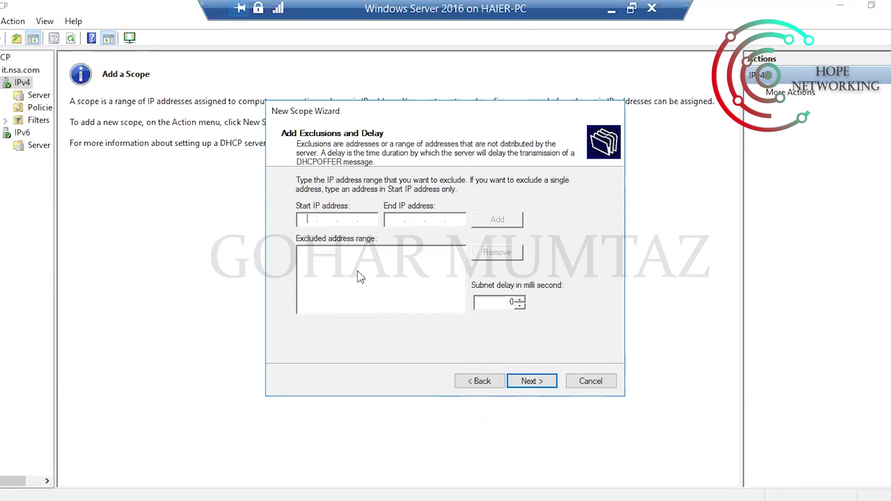
click(393, 222)
text(10.10.10.51)
click(394, 219)
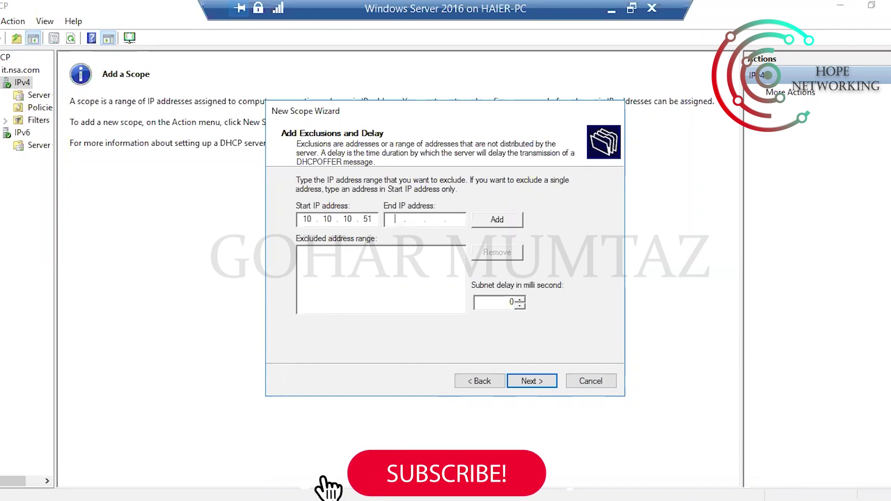
text(10 )
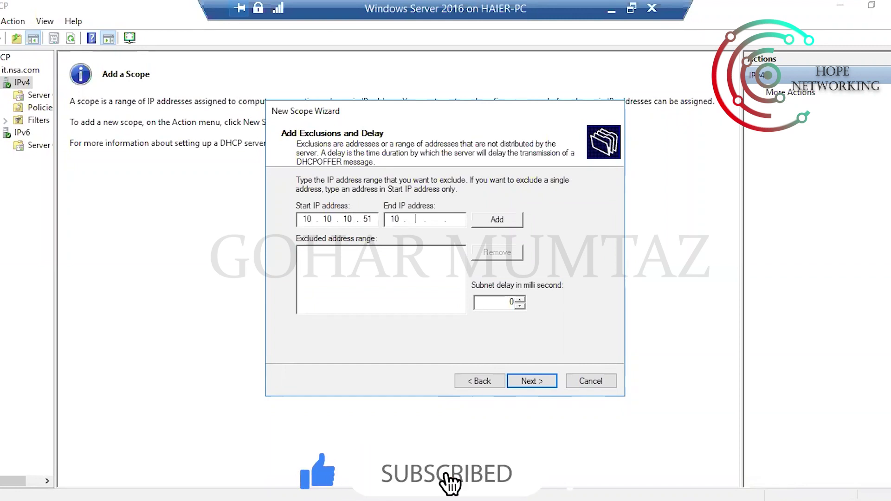
text(. 10 . 10 . 55)
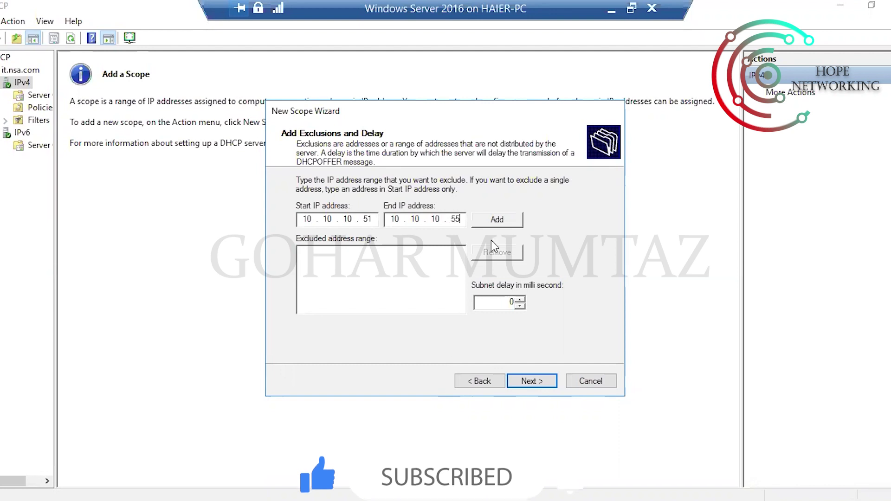
click(495, 219)
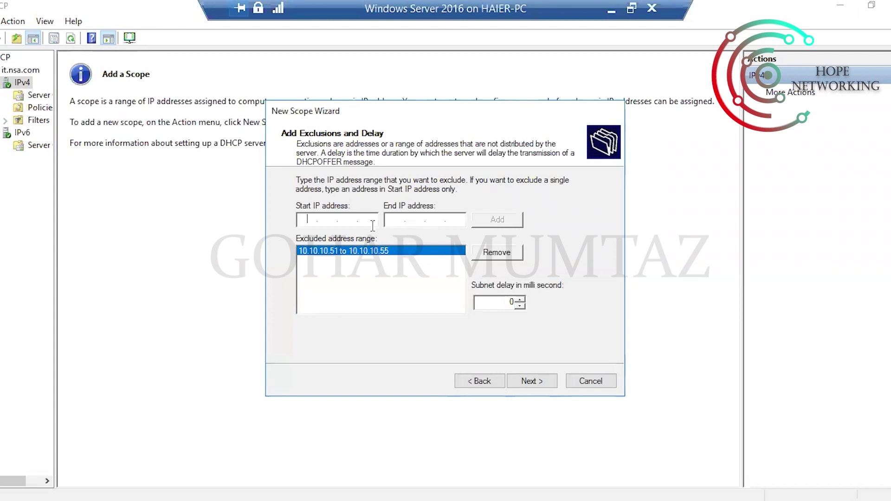
- Set the scope lease duration to 8 days and accept it
click(531, 383)
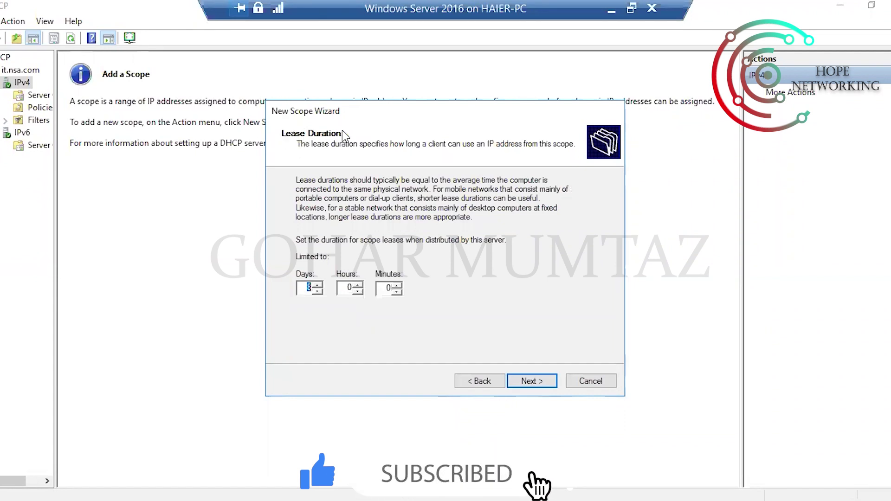
text(8)
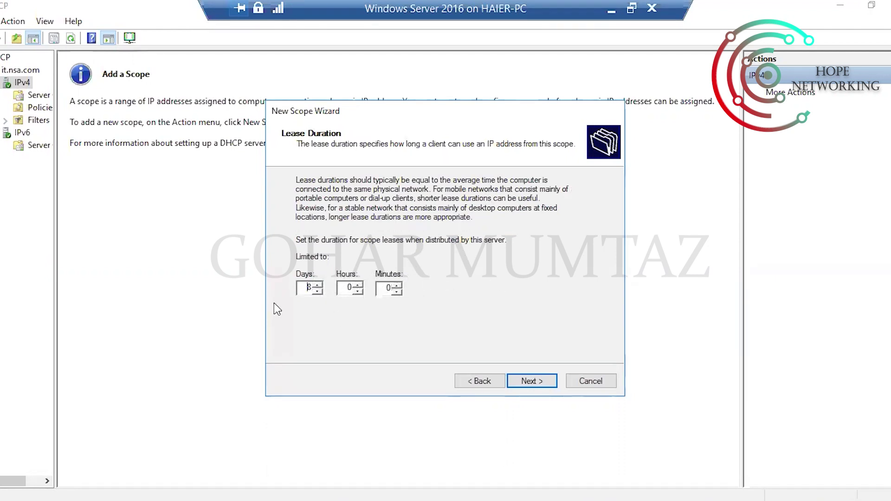
key(Tab)
key(Tab)
click(532, 383)
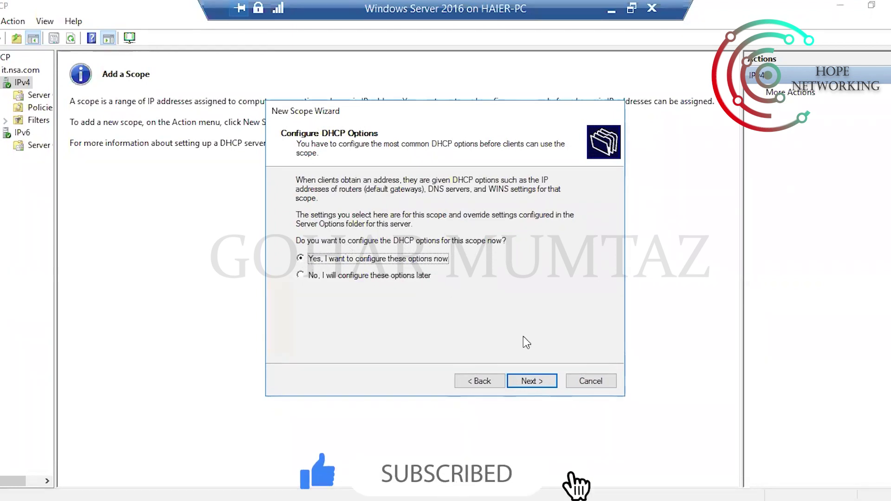
- Choose to configure options now and add router 10.10.10.51 as the default gateway
click(527, 382)
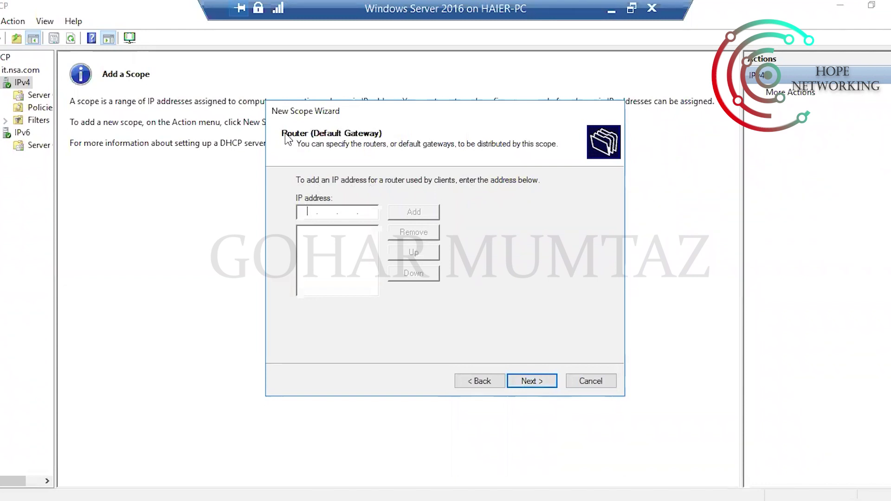
click(315, 242)
click(315, 211)
text(10 . 10 . 10 . 51)
click(410, 212)
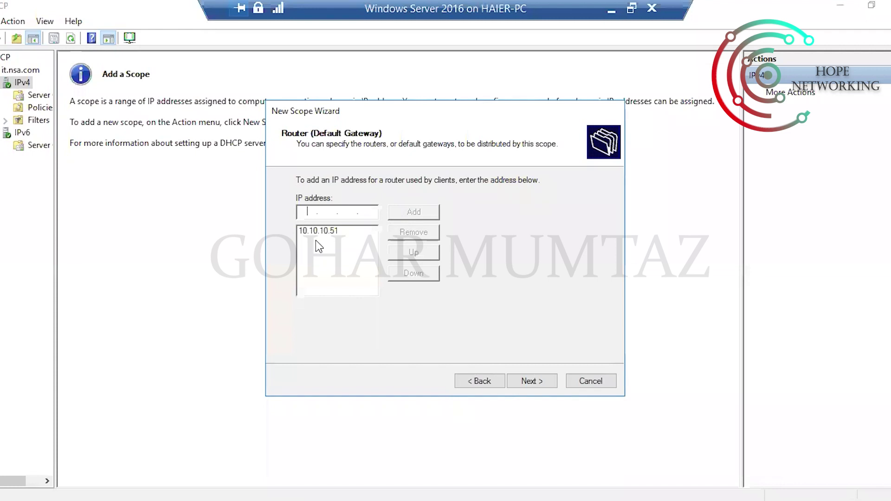
click(325, 230)
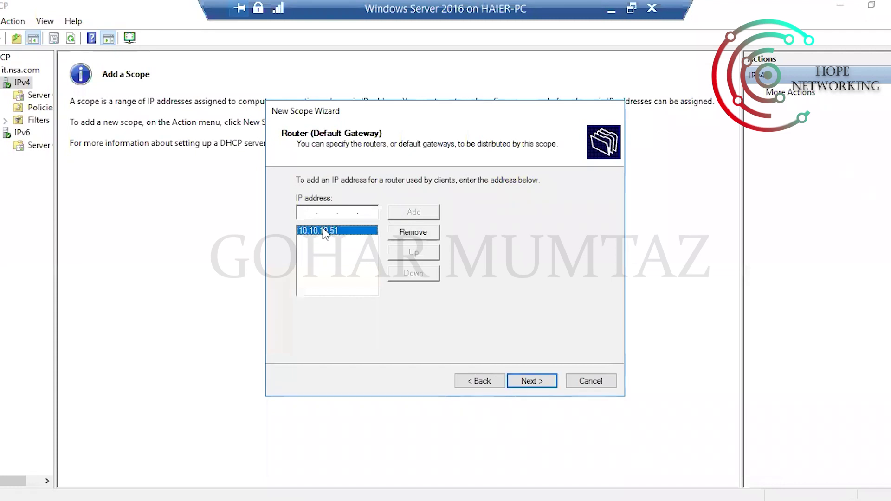
click(529, 377)
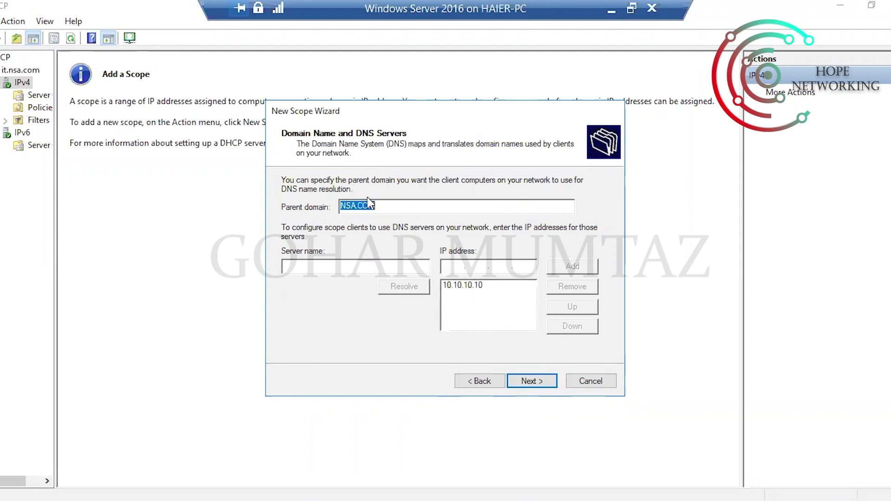
- Accept parent domain NSA.COM and DNS server 10.10.10.10 for the scope
click(466, 288)
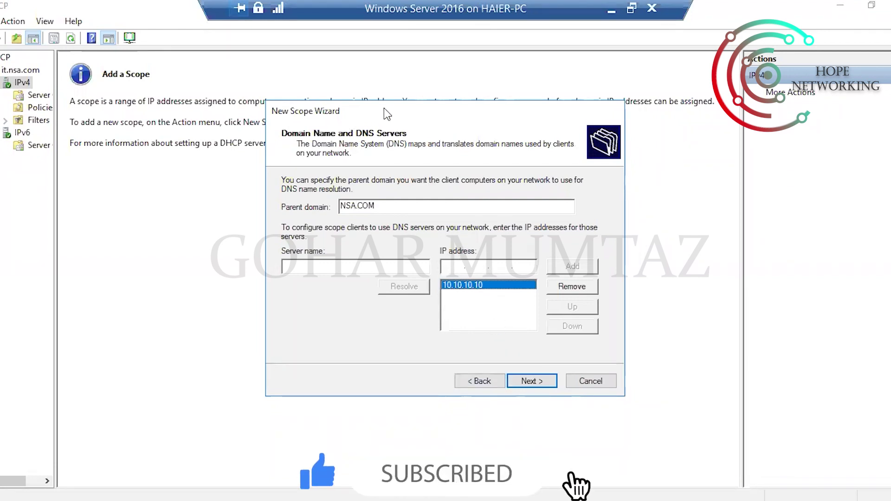
click(529, 382)
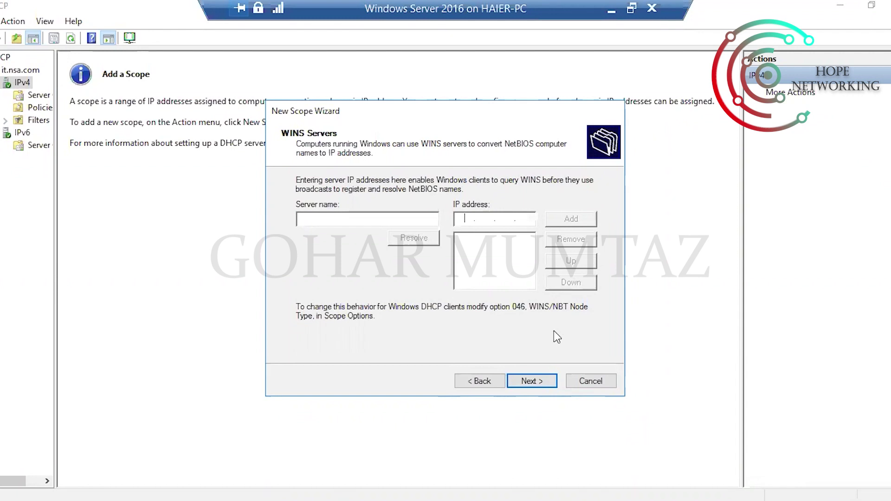
- Skip WINS, activate and finish the Lab1 scope, then view its Address Pool
click(528, 381)
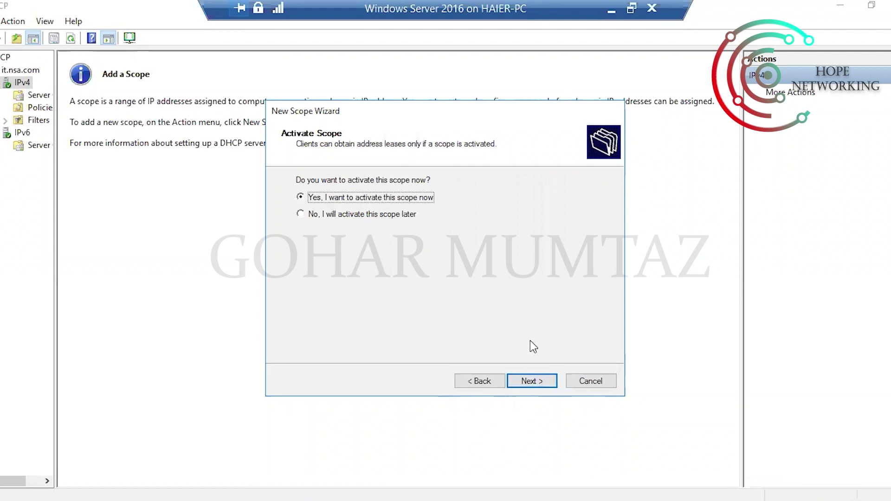
click(527, 380)
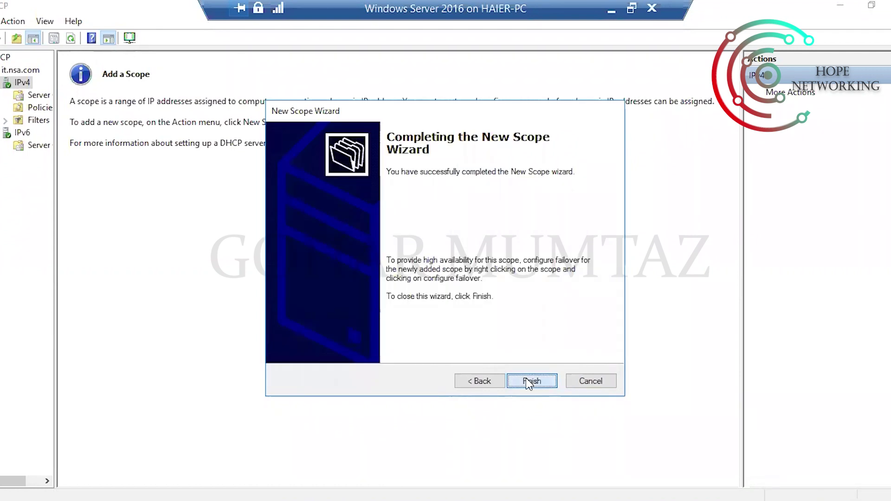
click(527, 380)
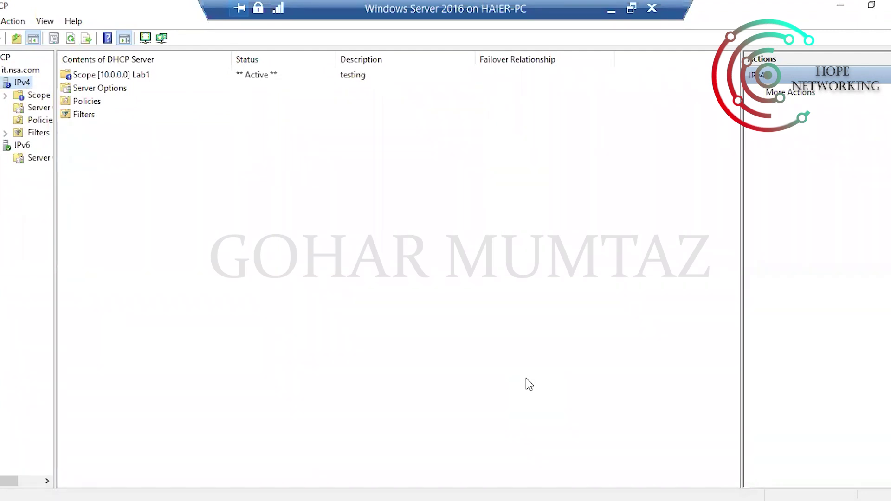
click(5, 96)
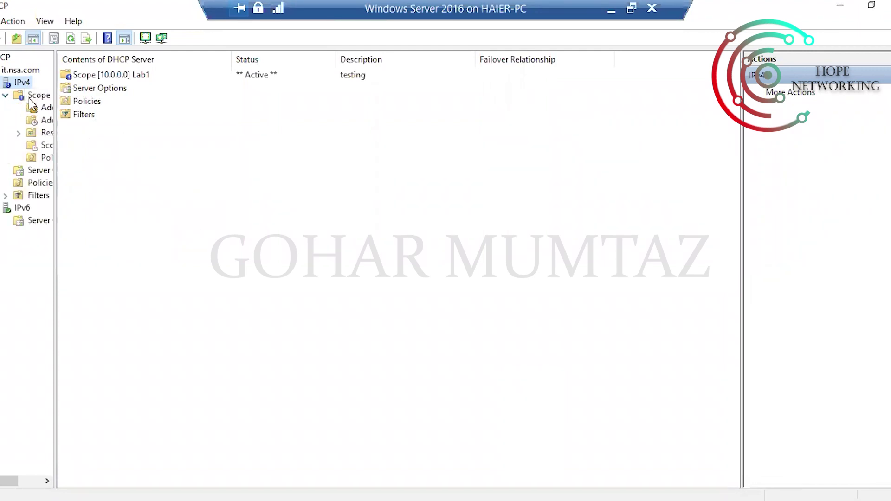
click(44, 107)
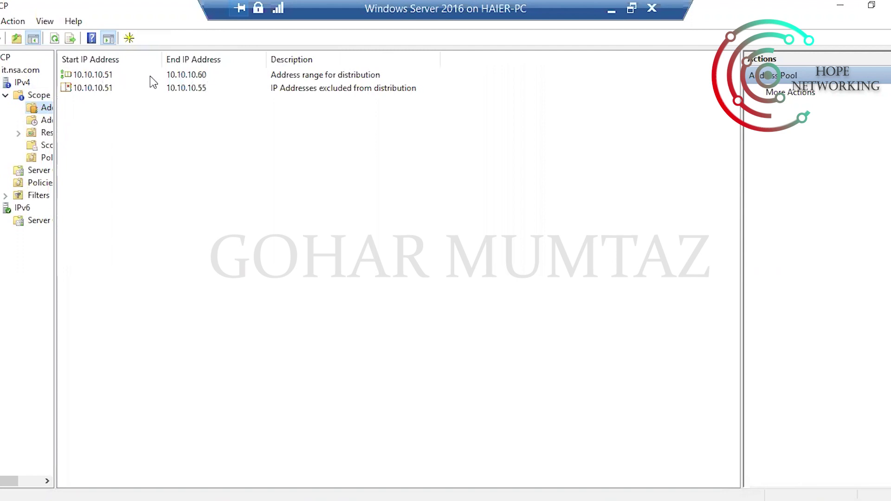
click(328, 76)
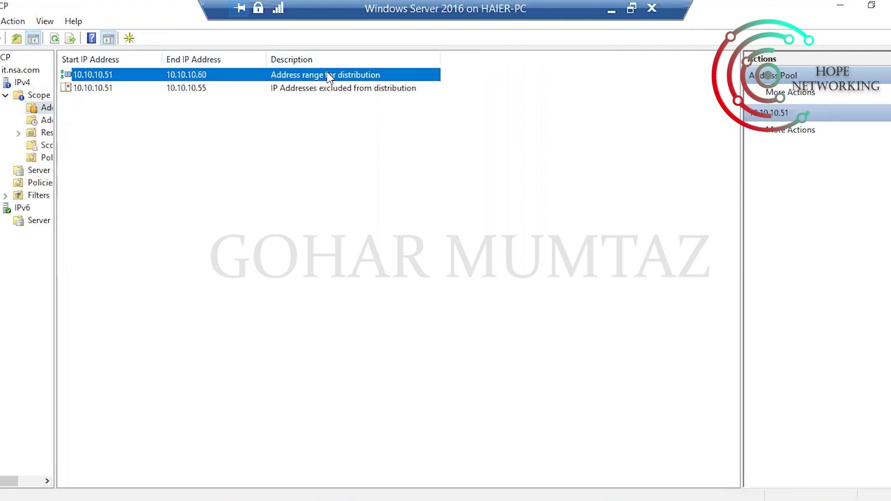
click(91, 93)
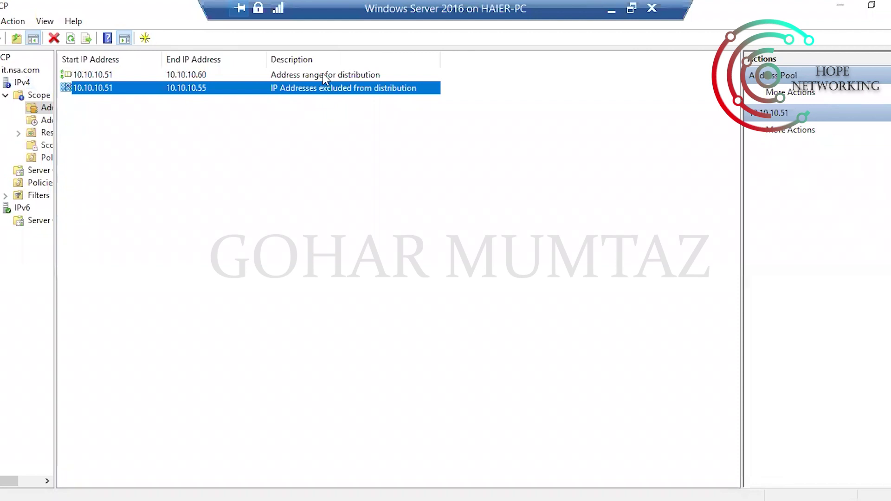
click(251, 165)
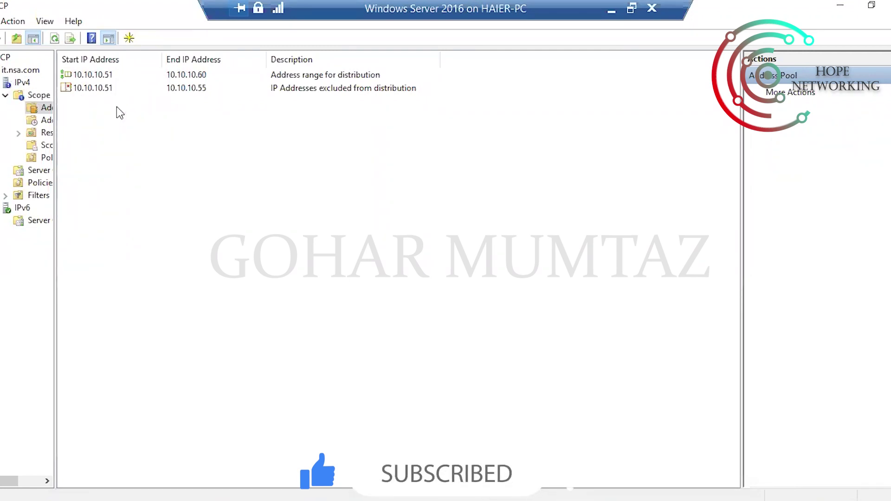
- Refresh the IPv4 node repeatedly until scope [10.0.0.0] Lab1 shows Active
click(9, 87)
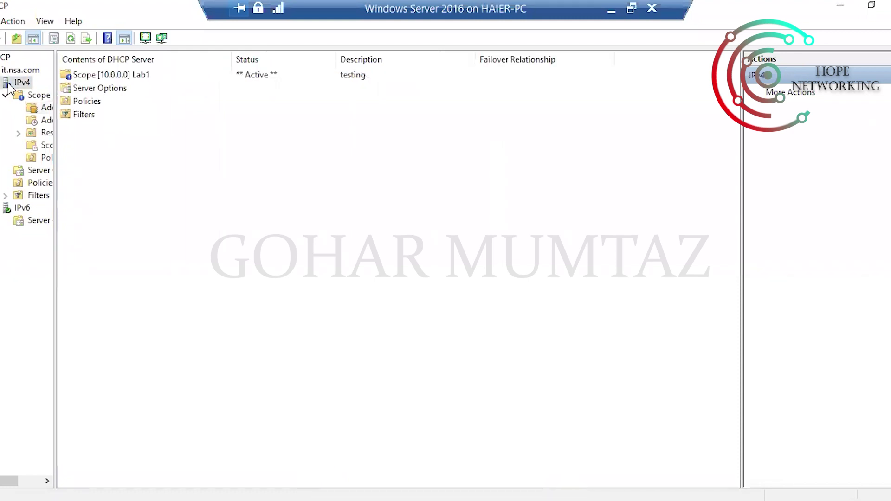
right_click(9, 87)
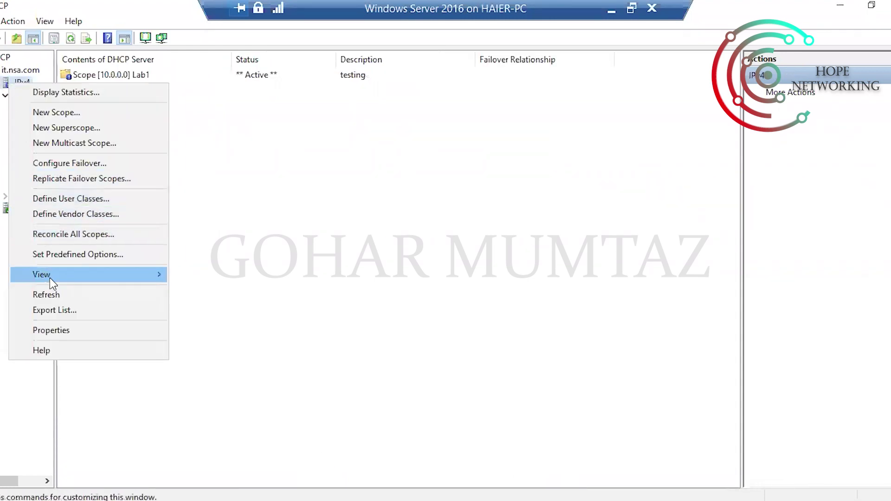
click(51, 293)
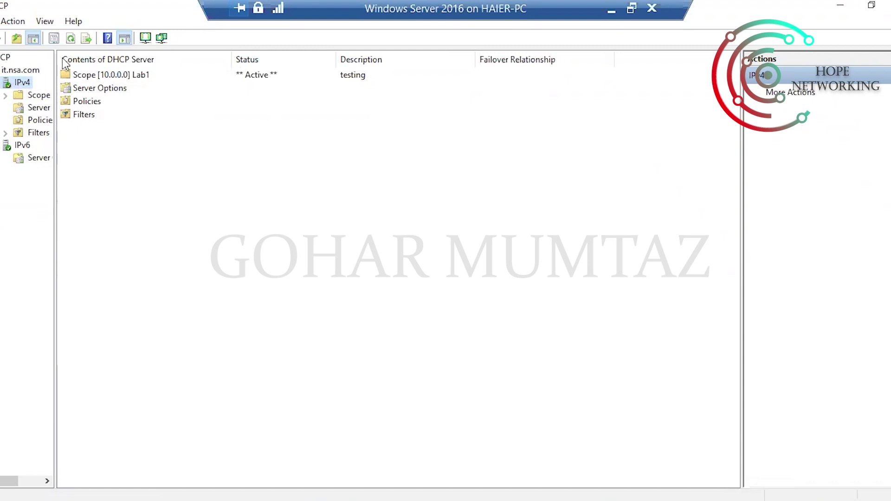
click(71, 40)
click(72, 38)
click(72, 39)
click(72, 39)
click(71, 39)
click(72, 39)
click(72, 39)
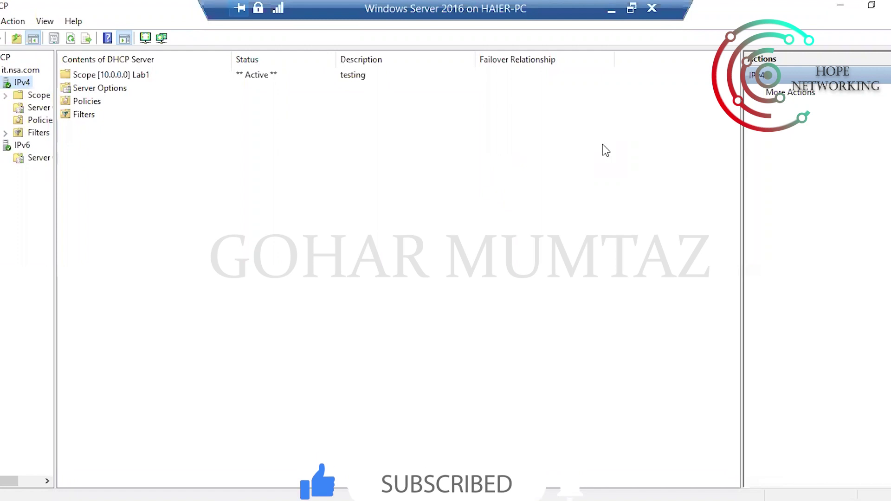
- Minimize the DHCP console and sign in to the Win 10 Client VM as Administrator with its password
click(840, 6)
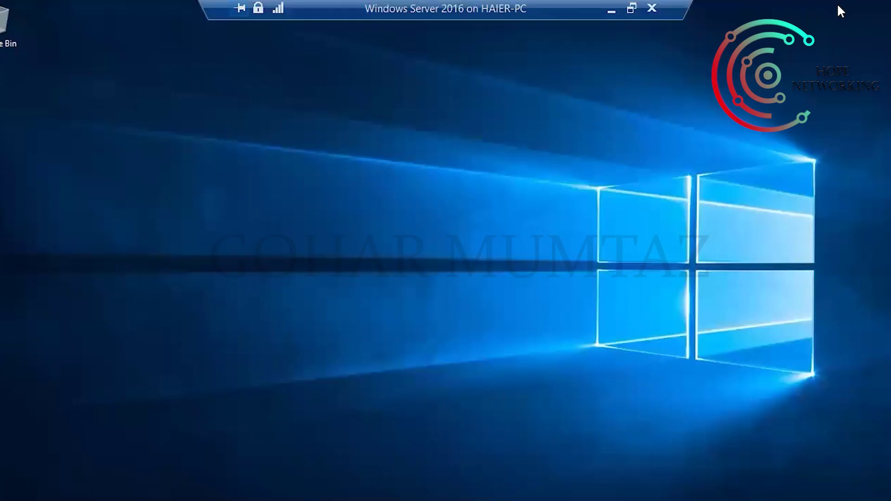
right_click(483, 211)
click(502, 250)
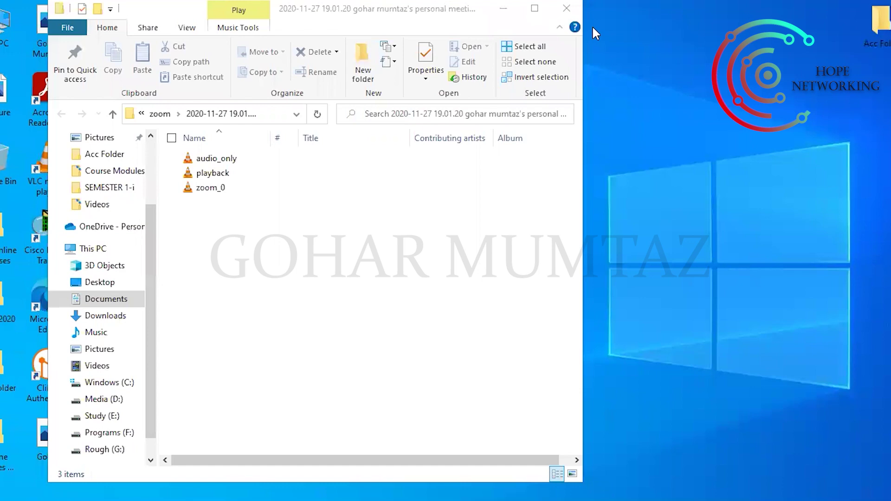
click(430, 419)
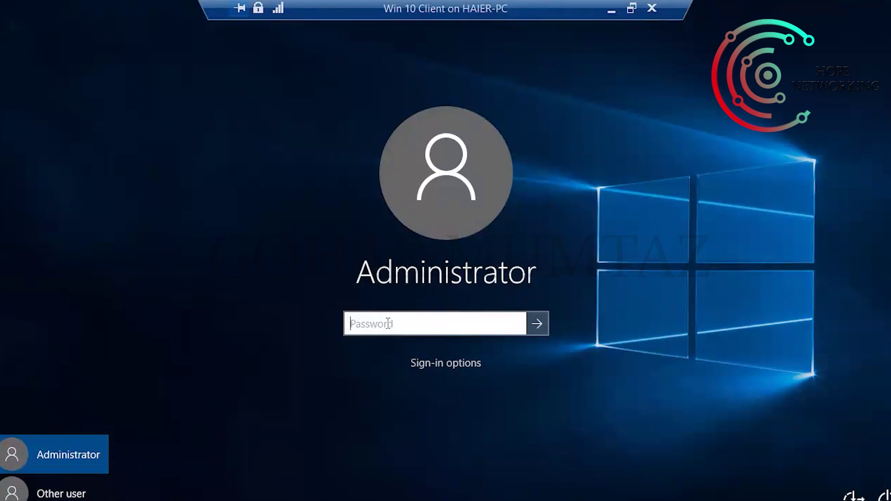
text(Password123)
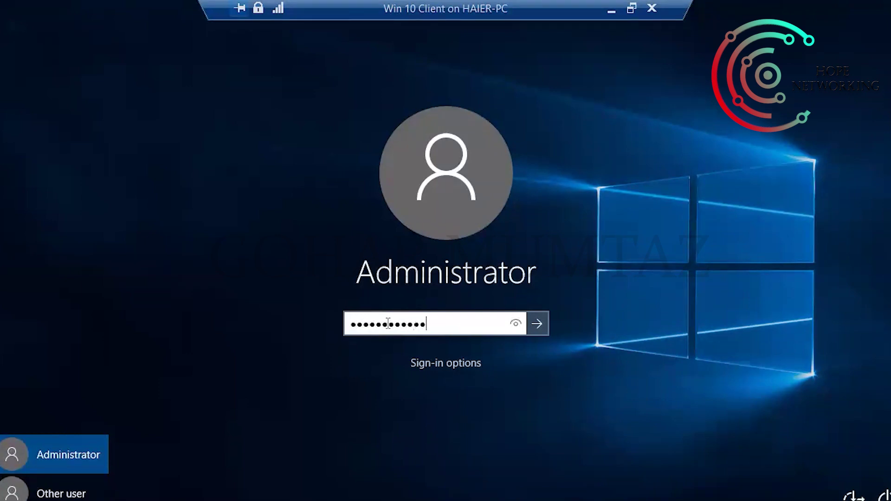
key(Return)
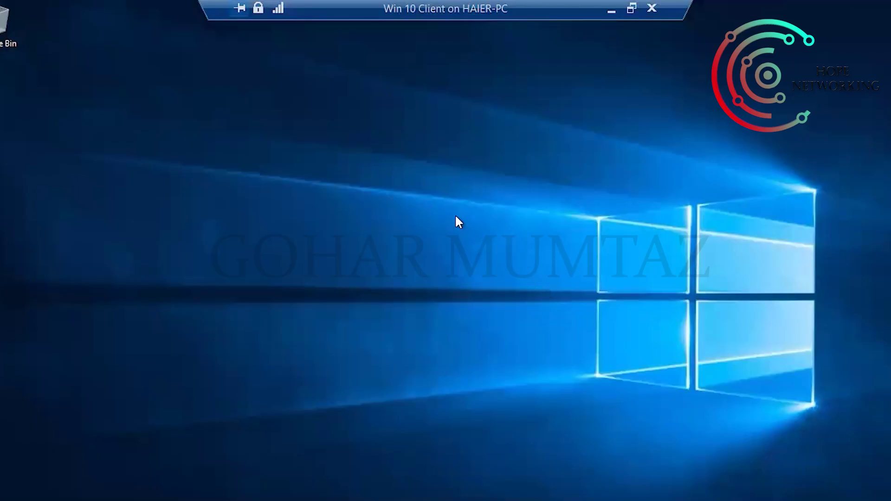
- Refresh the Windows 10 client desktop several times
right_click(456, 216)
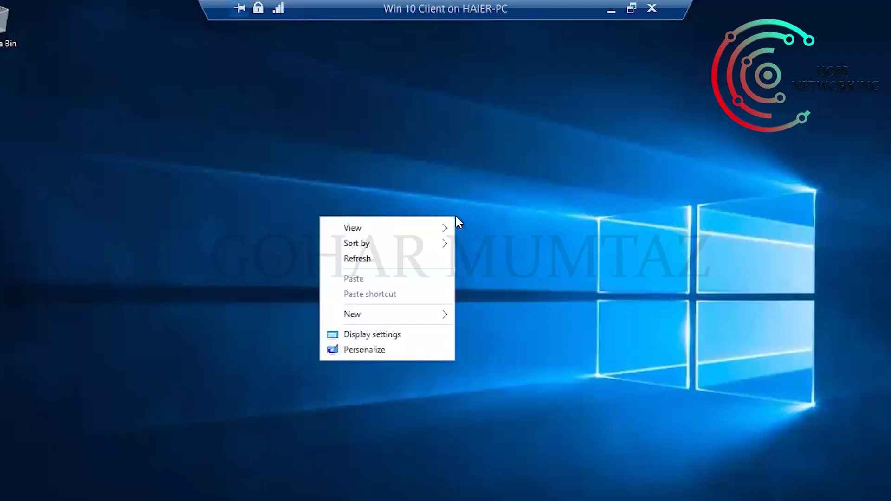
click(412, 260)
right_click(556, 187)
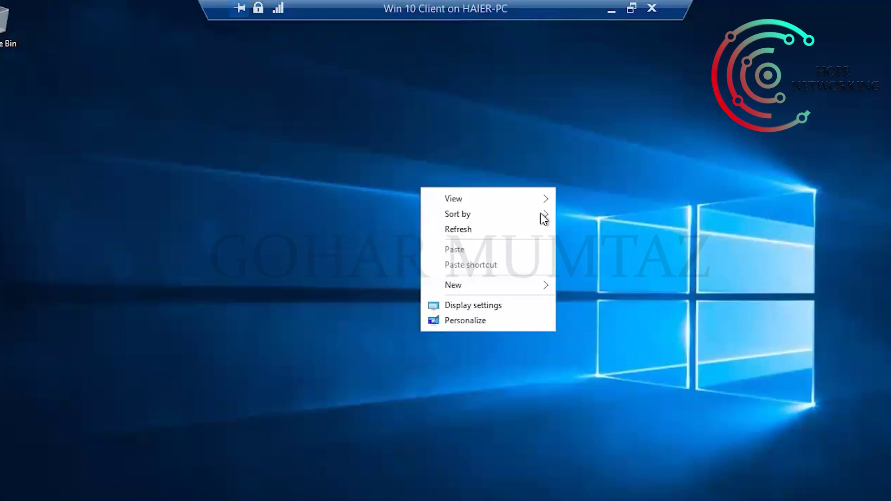
click(476, 236)
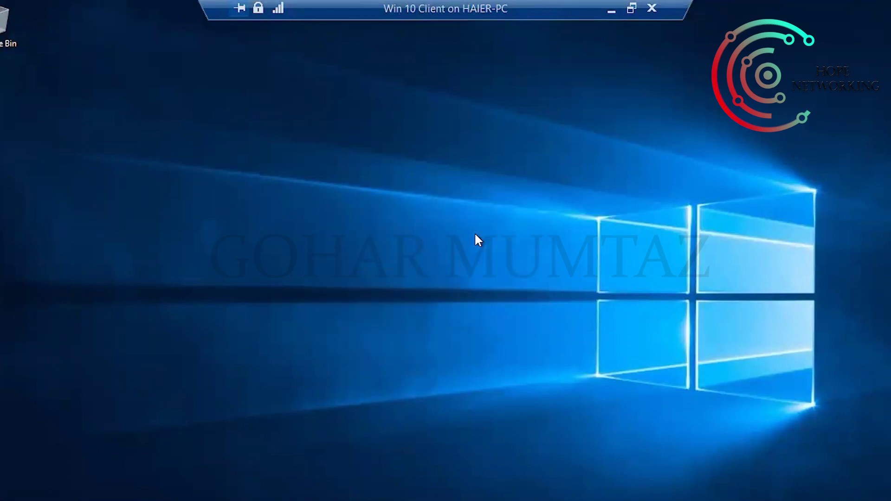
right_click(475, 235)
click(381, 277)
- Launch ncpa.cpl and open the Ethernet adapter's Properties window
key(super+r)
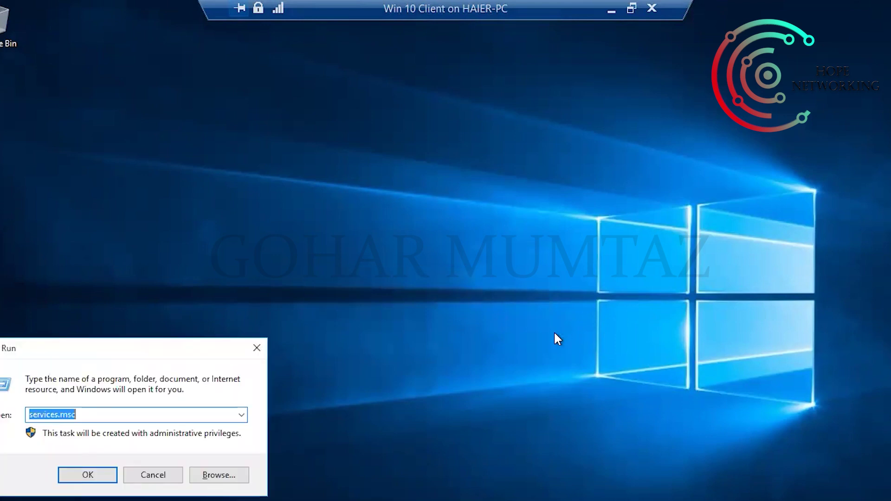
text(ncpa.cpl)
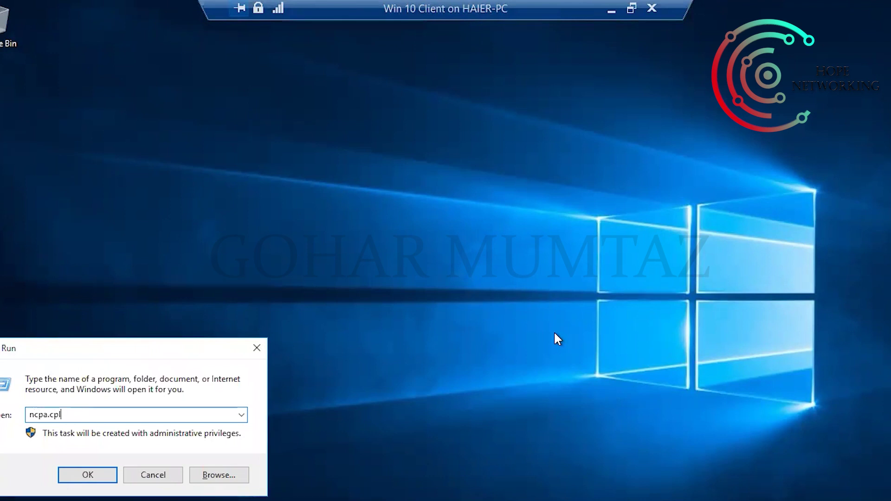
key(Return)
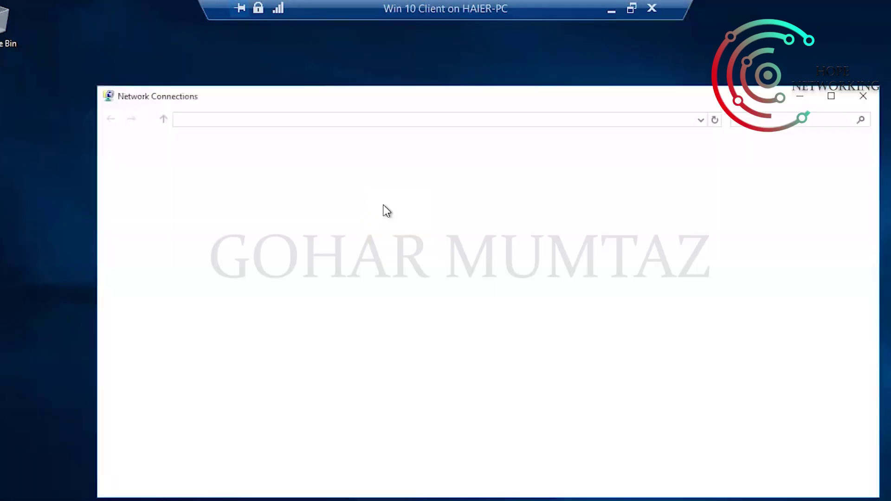
click(168, 179)
right_click(168, 178)
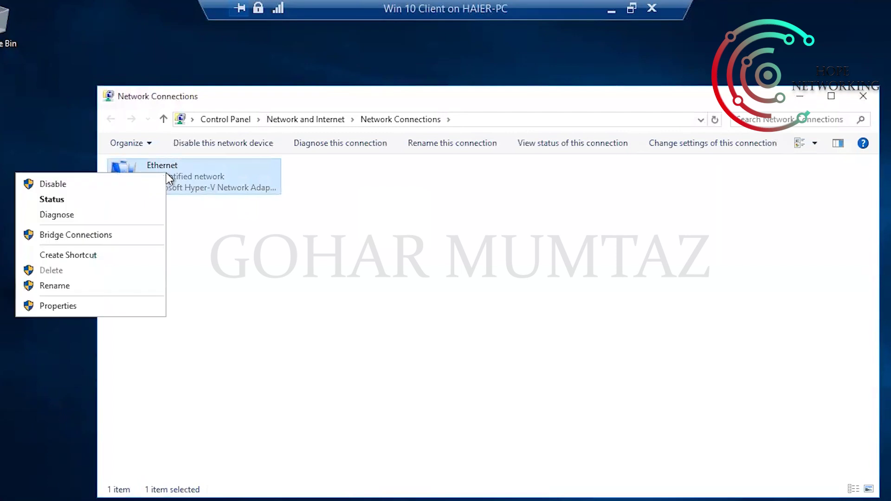
click(62, 307)
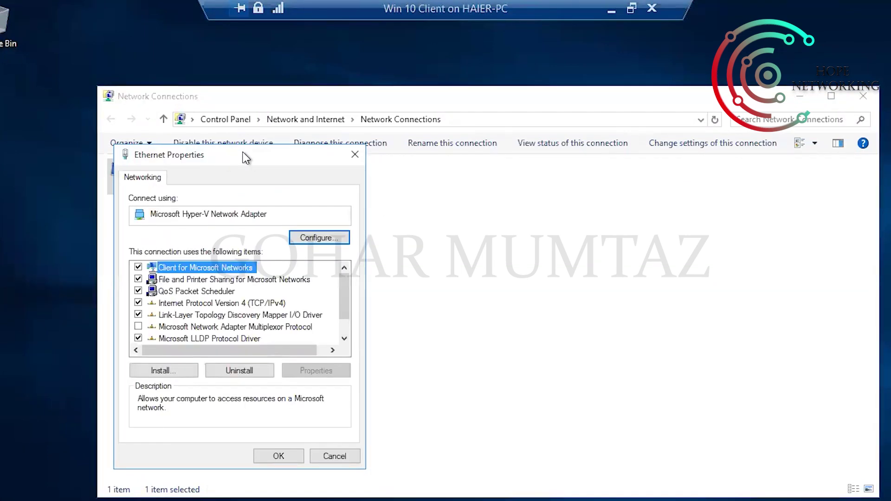
drag(237, 150, 448, 99)
- Set Ethernet IPv4 to obtain the IP address and DNS server automatically, and apply
click(480, 254)
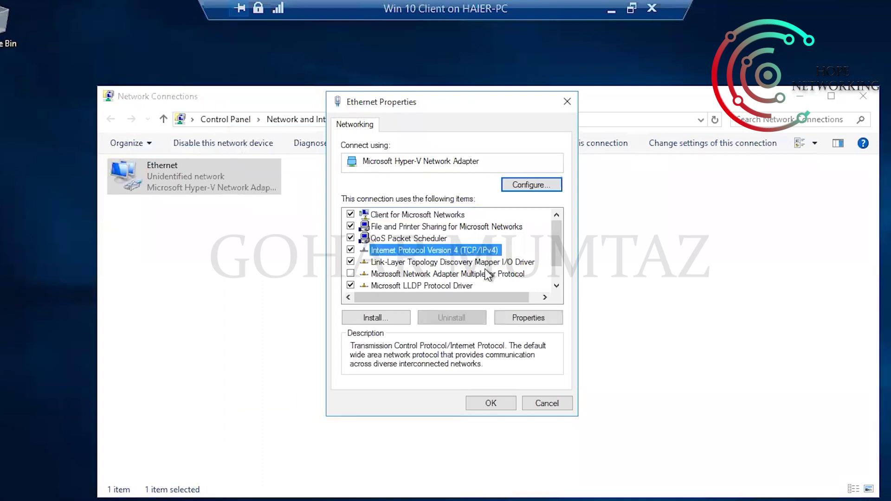
click(528, 317)
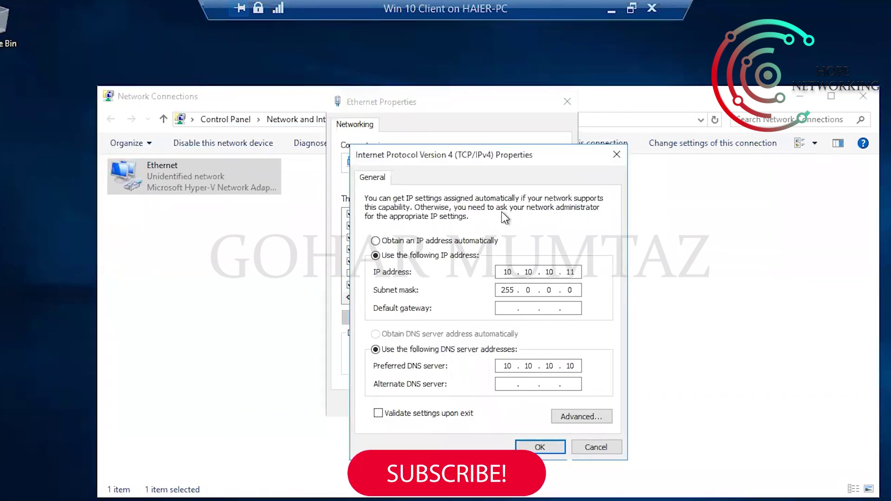
drag(491, 152, 426, 44)
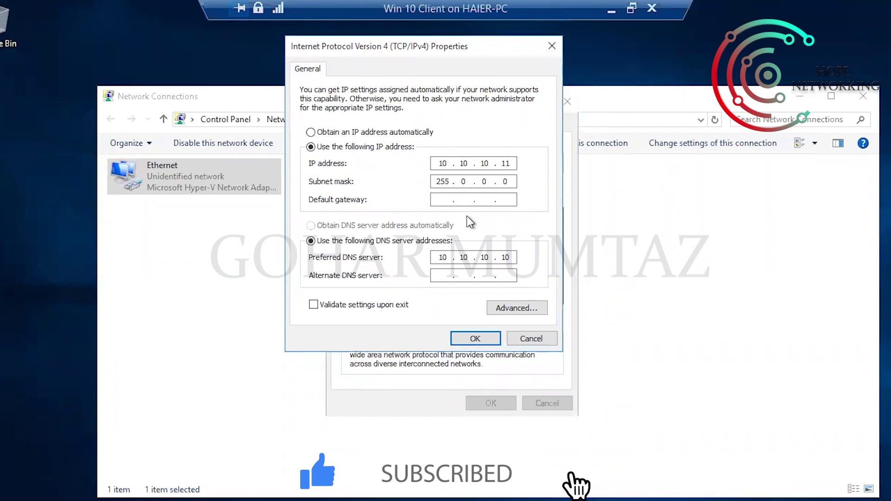
drag(493, 53, 360, 119)
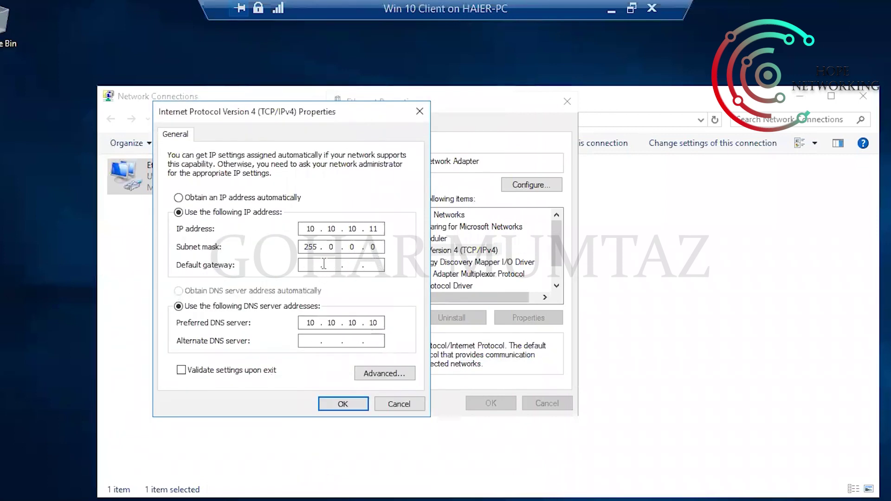
click(179, 198)
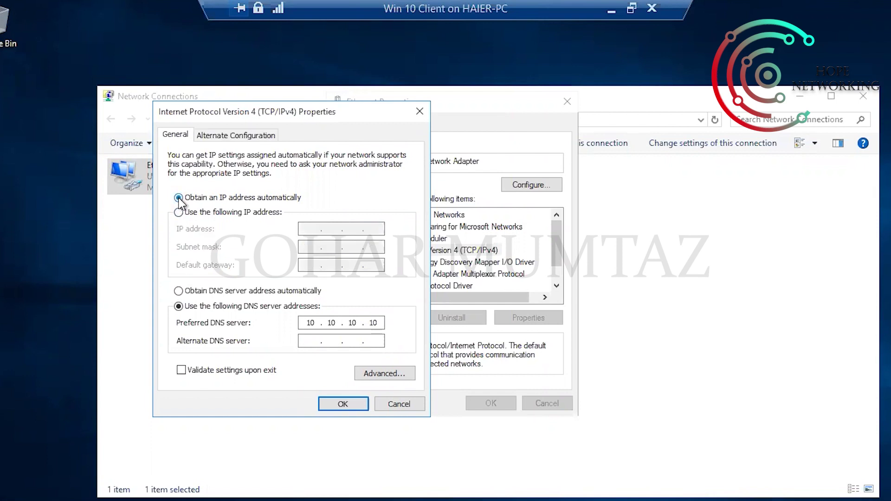
click(178, 291)
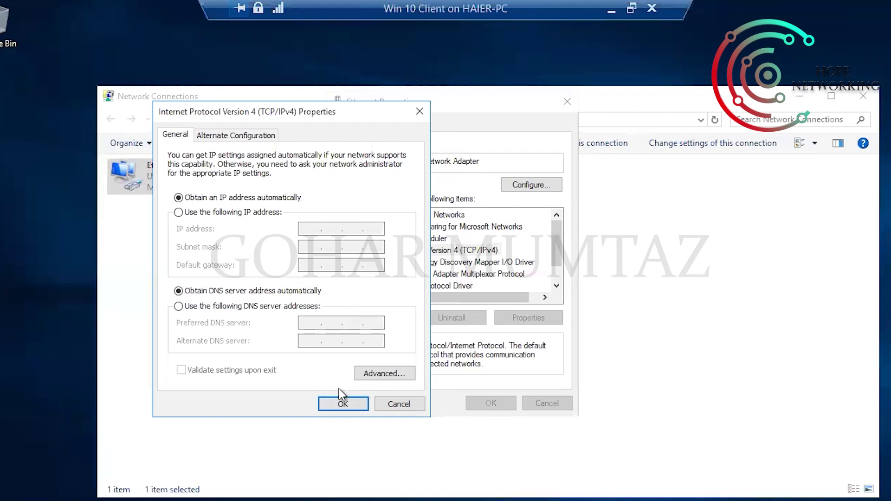
click(342, 403)
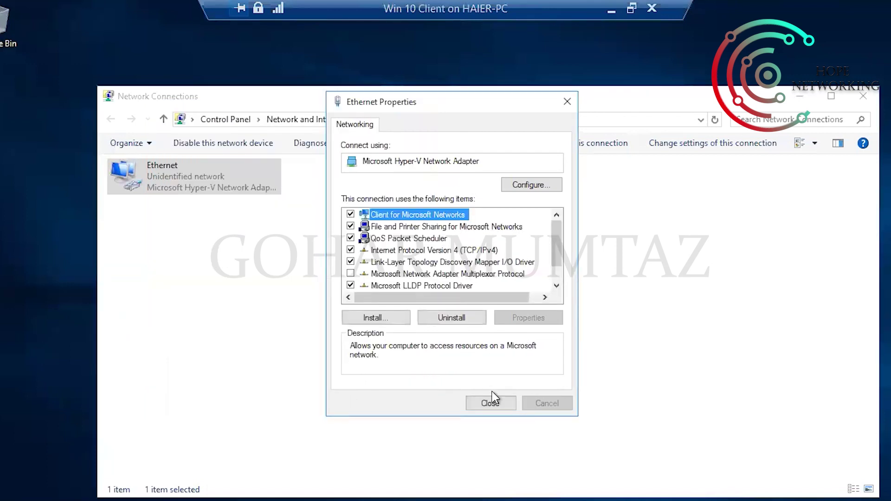
click(492, 403)
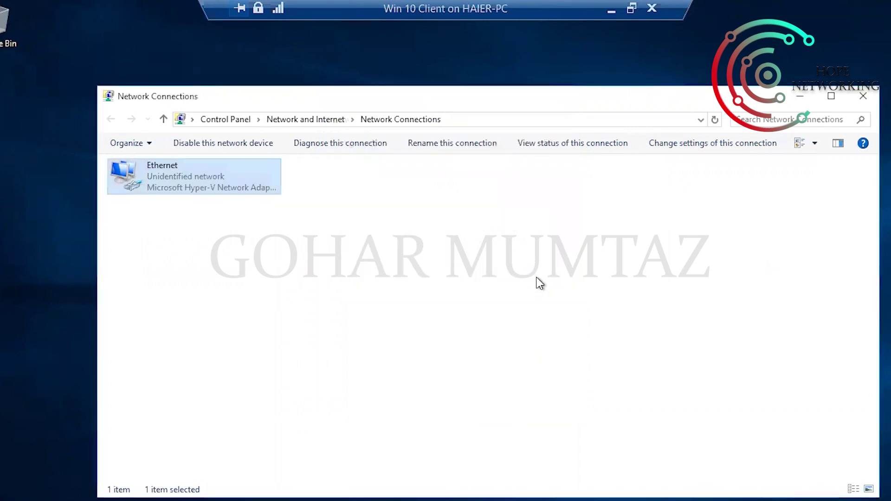
- Minimize Network Connections, launch cmd, and start entering the ipconfig command
click(798, 97)
key(super+r)
text(cmd)
key(Return)
text(ipconfig)
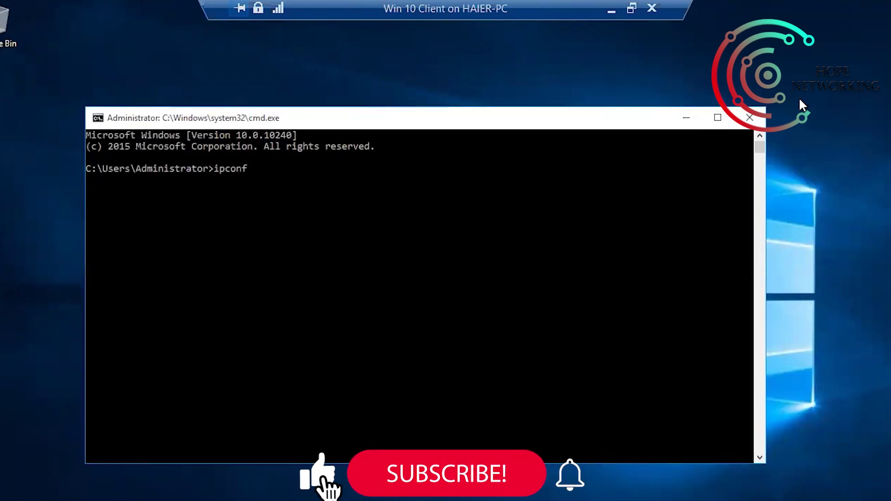